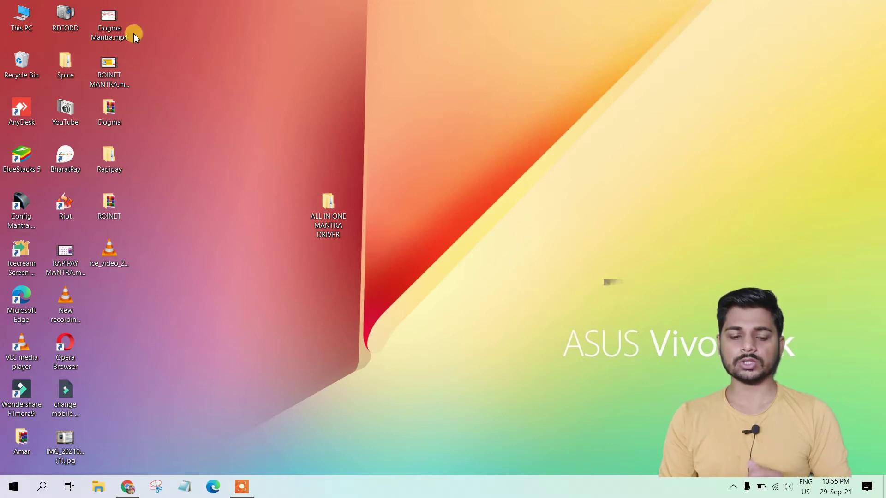
Open the Programs and Features list of installed programs from This PC and close the Settings window.
click(22, 17)
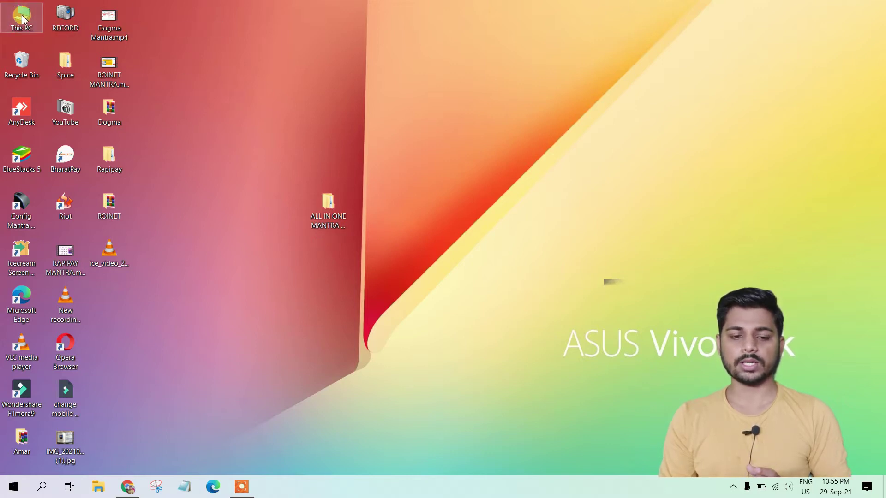
double_click(23, 17)
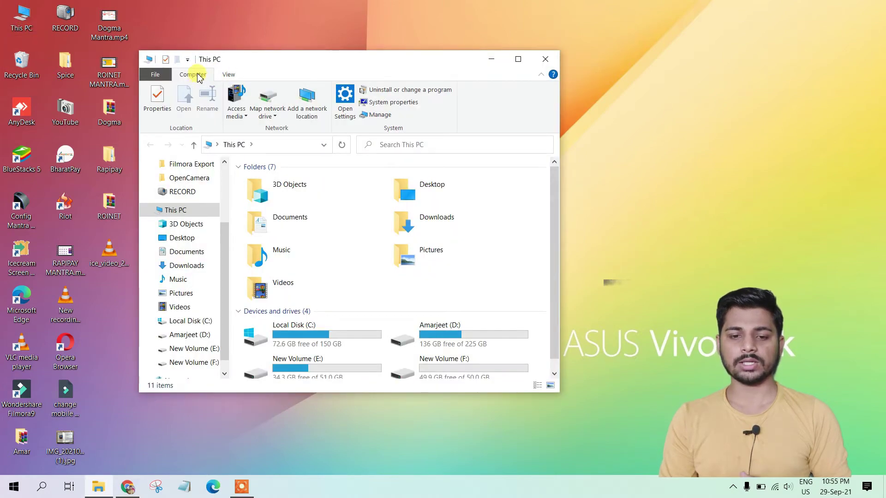
click(387, 90)
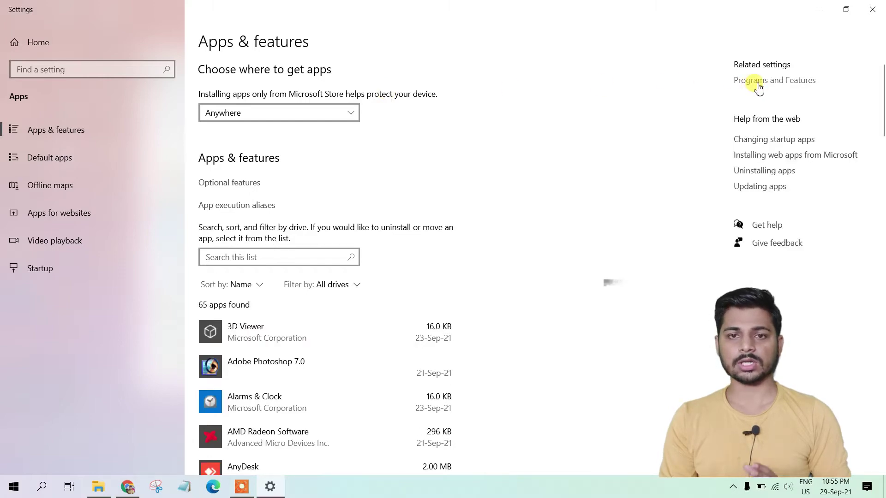
click(758, 85)
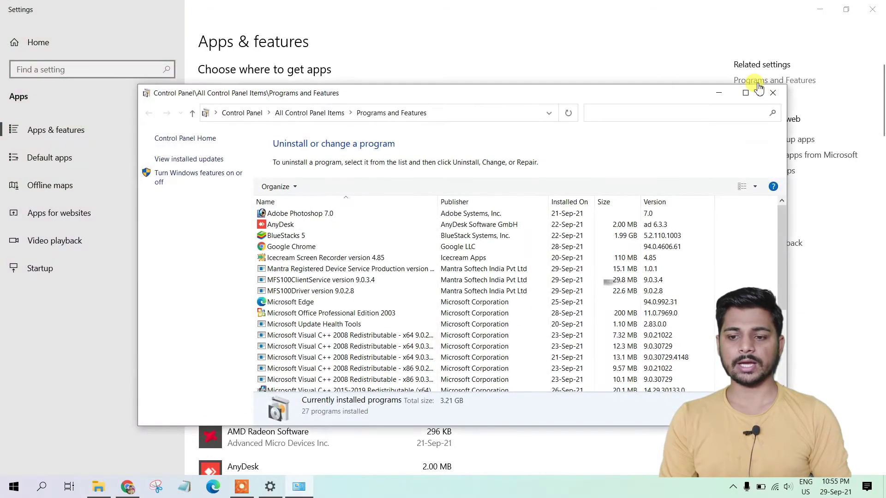
click(872, 9)
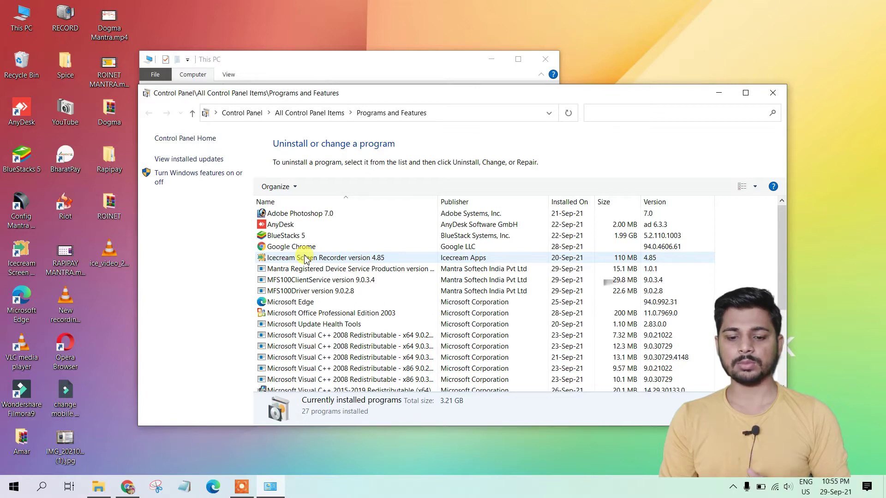
Uninstall Mantra Registered Device Service Production, MFS100ClientService 9.0.3.4 and MFS100Driver 9.0.2.8, and close the program list.
click(306, 270)
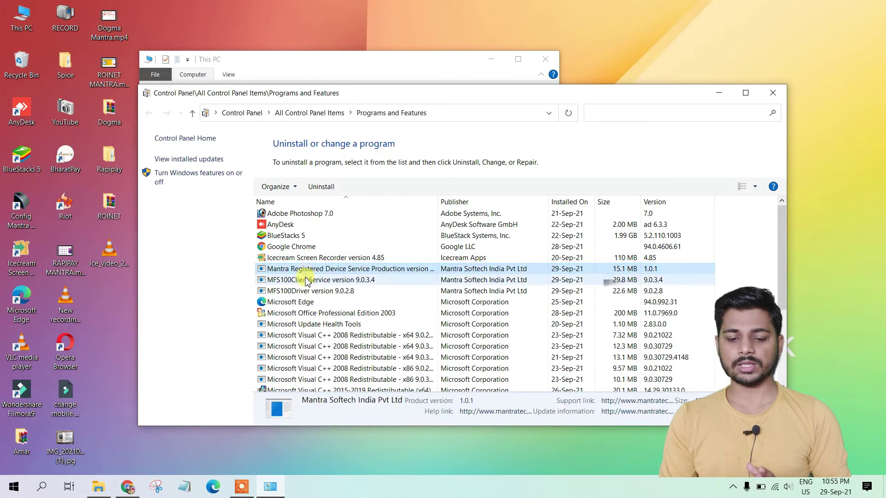
click(306, 280)
key(Down)
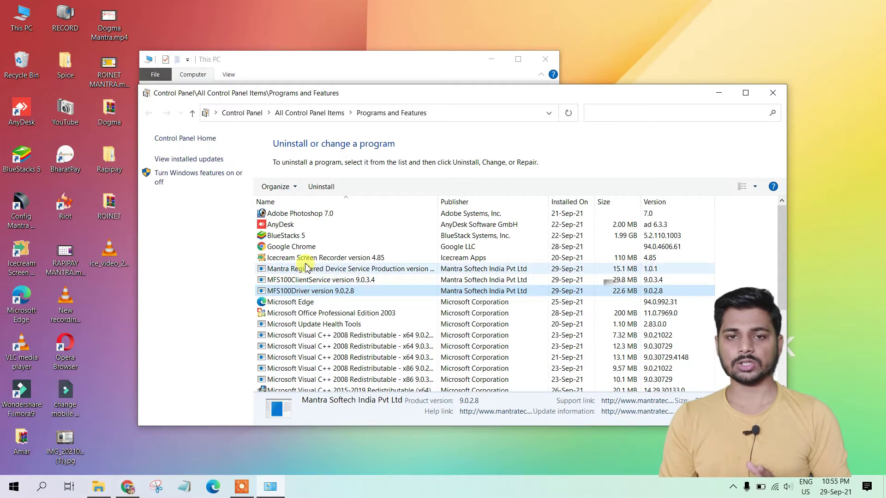
click(306, 270)
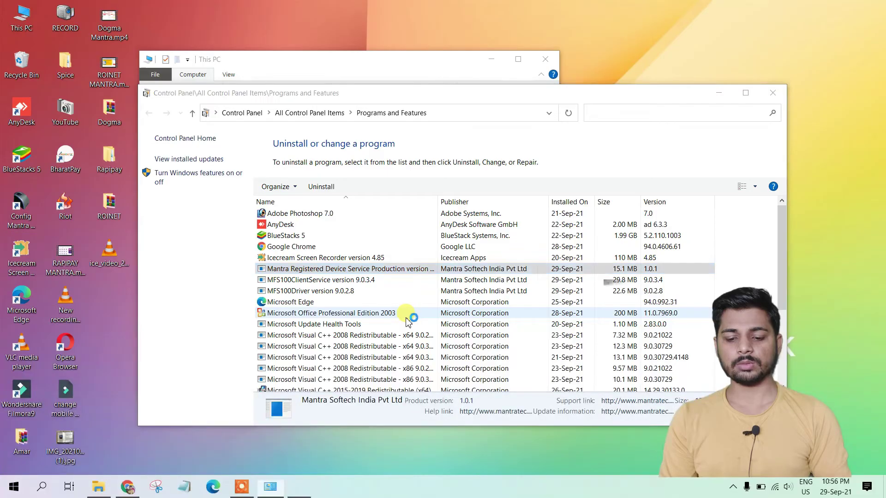
click(500, 287)
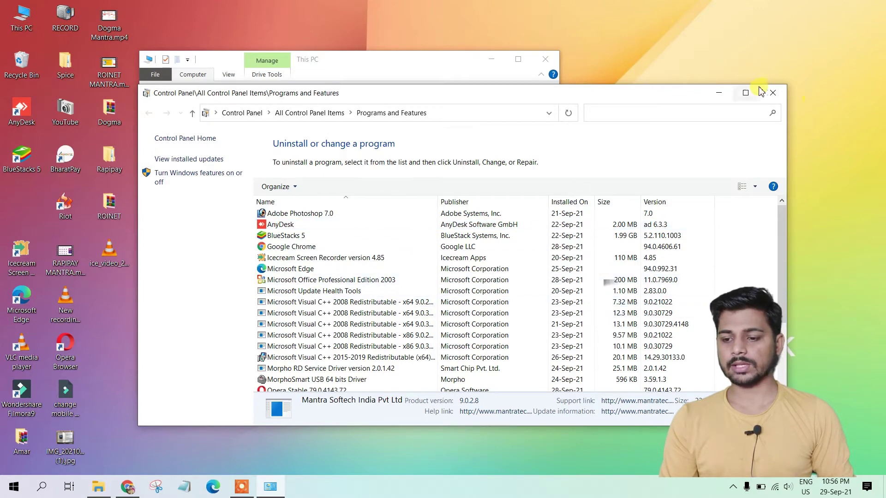
click(774, 95)
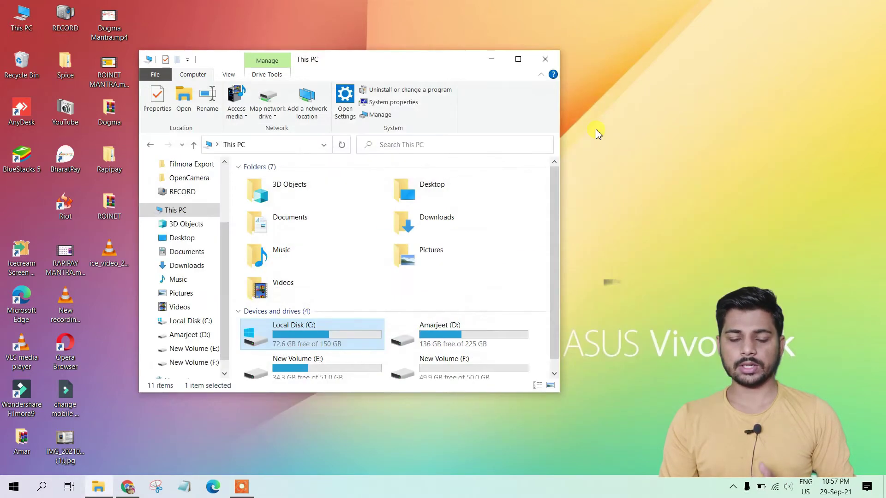
Delete the Mantra folder from C:\Program Files with administrator permission and close the file window.
double_click(331, 332)
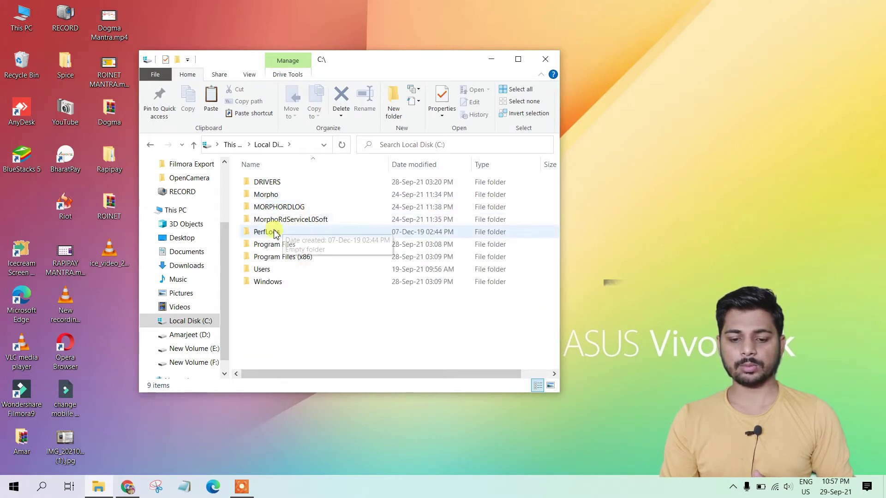
double_click(288, 248)
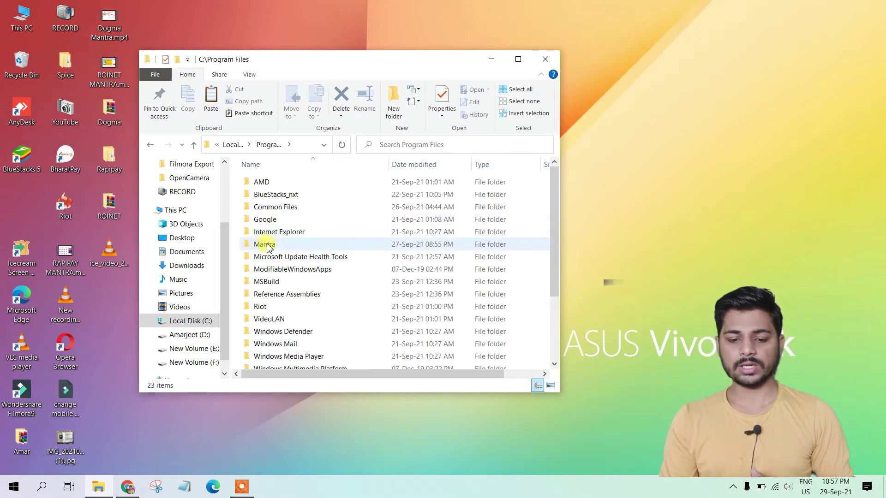
click(261, 248)
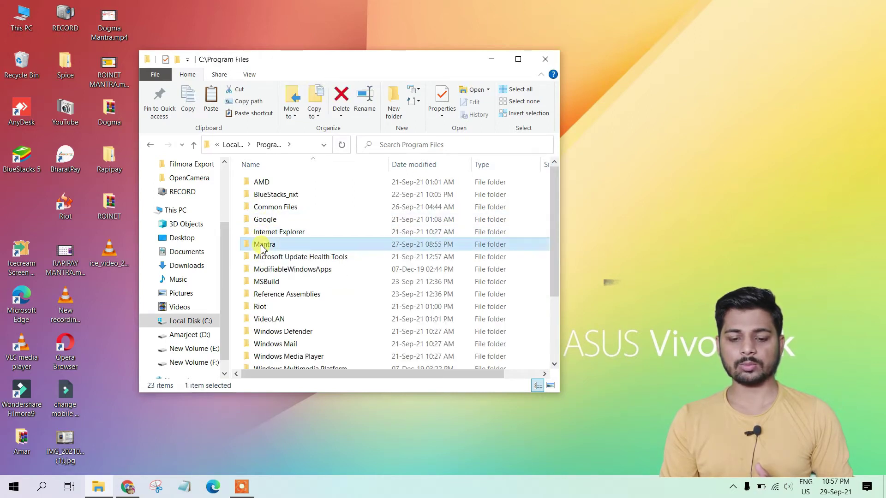
key(Delete)
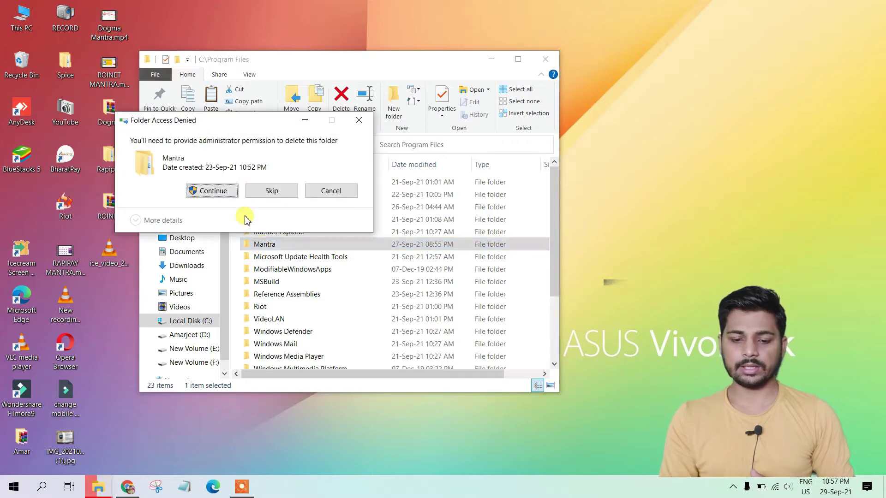
click(233, 194)
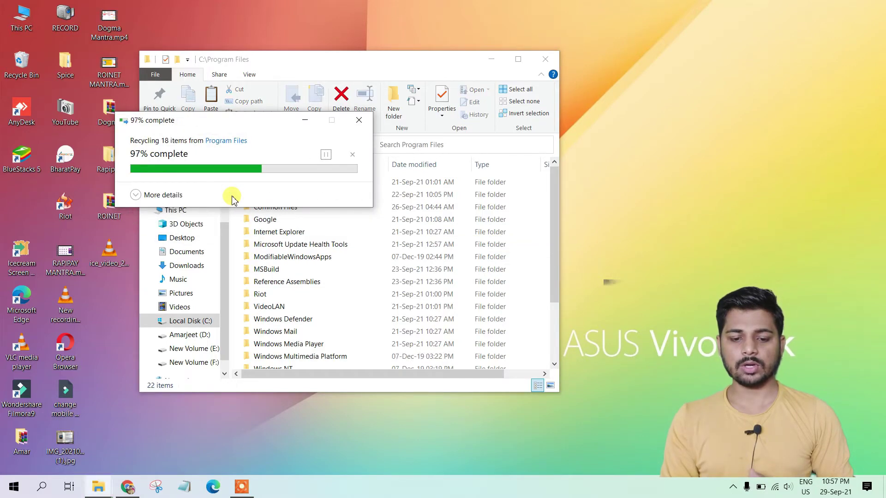
click(542, 62)
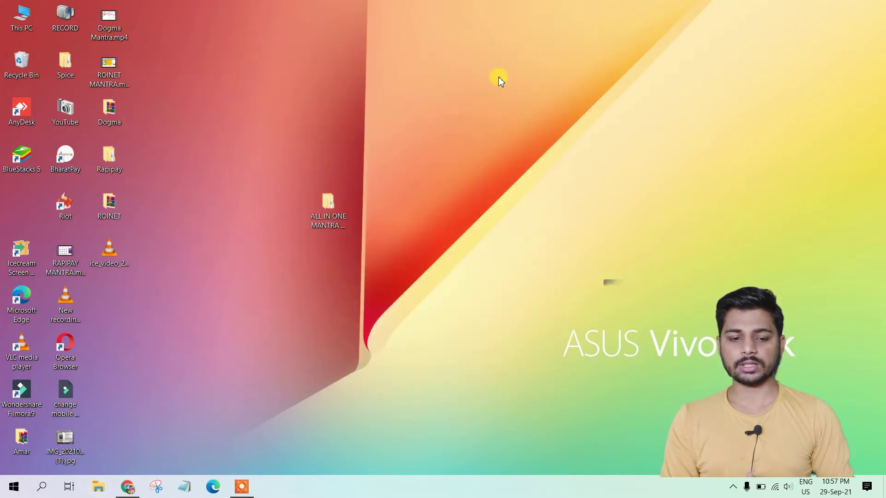
right_click(25, 67)
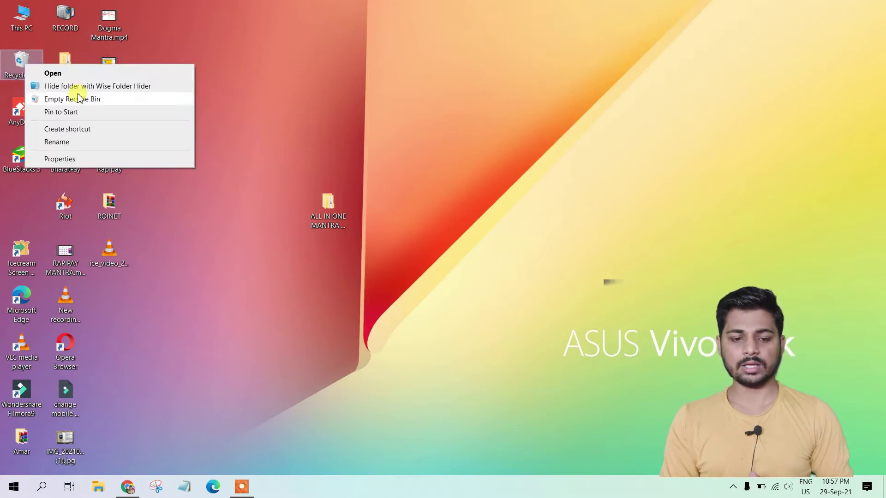
click(252, 91)
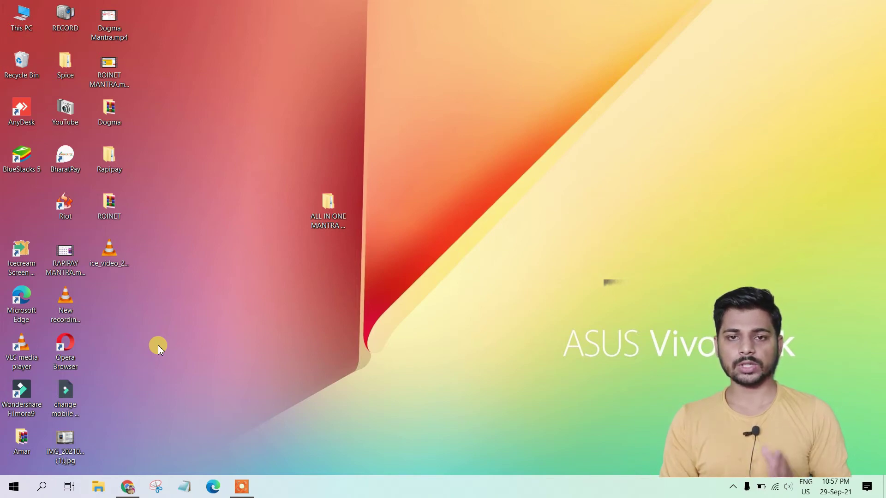
Open the temporary files folder by running %temp%.
key(super+r)
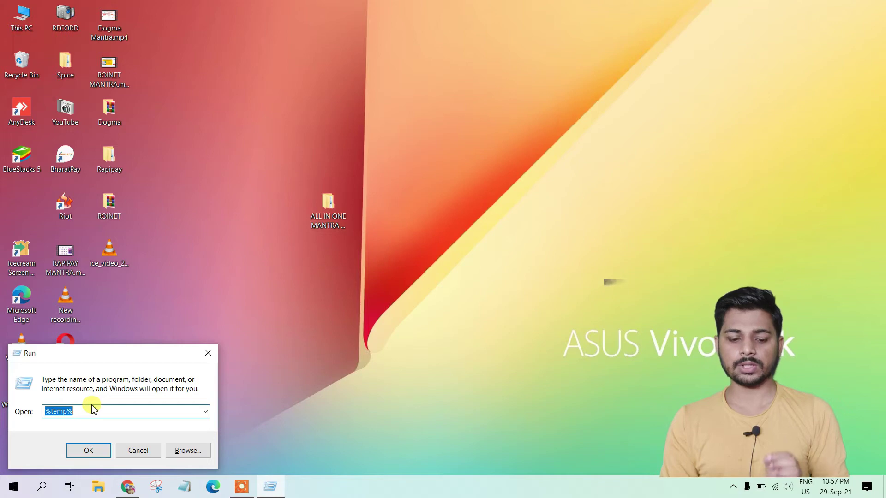
click(77, 412)
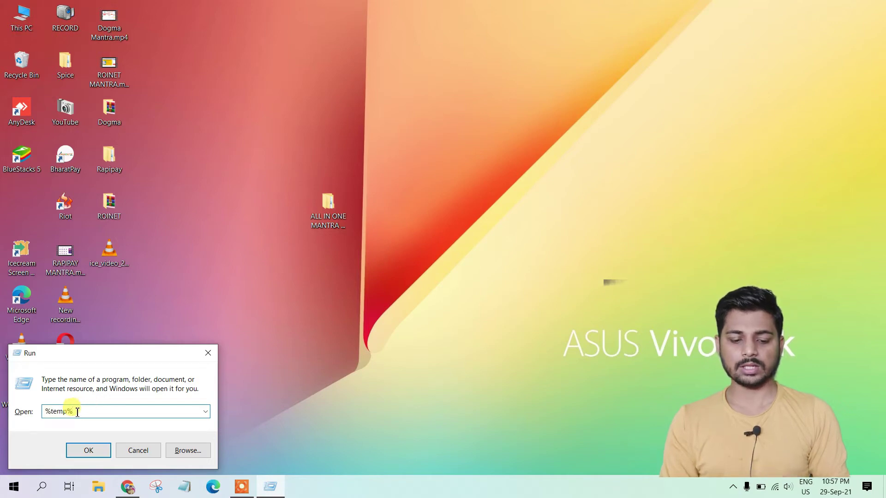
click(85, 450)
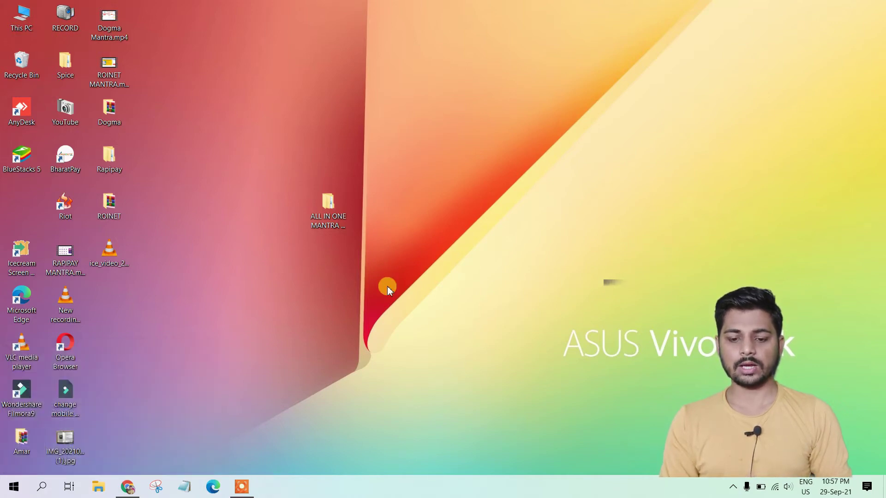
Delete all items in the Temp folder, skipping every file in use, and close the folder.
key(ctrl+a)
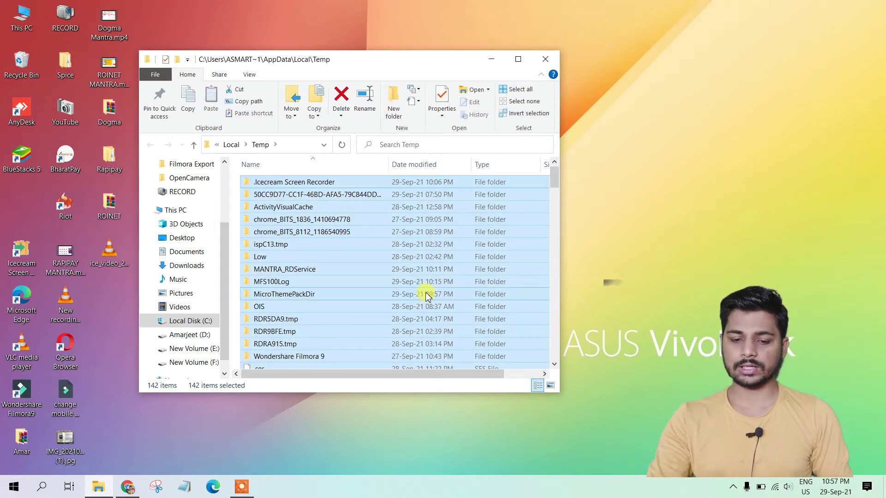
key(Delete)
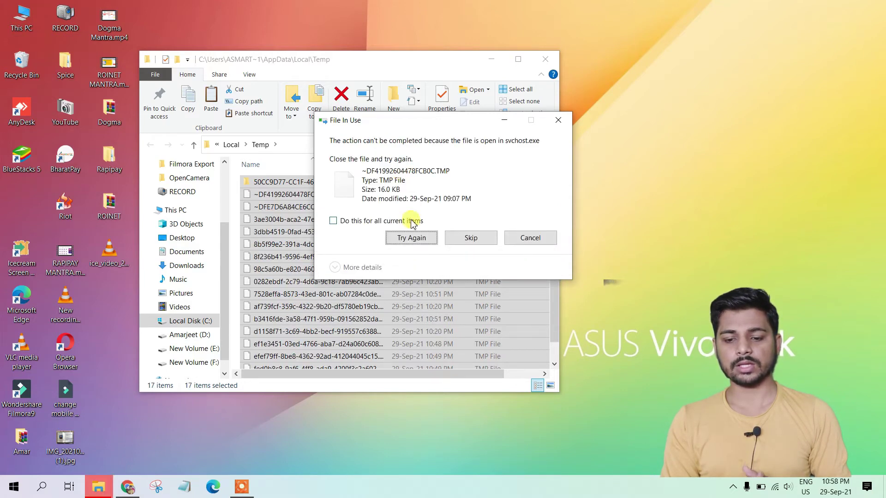
click(333, 222)
click(473, 237)
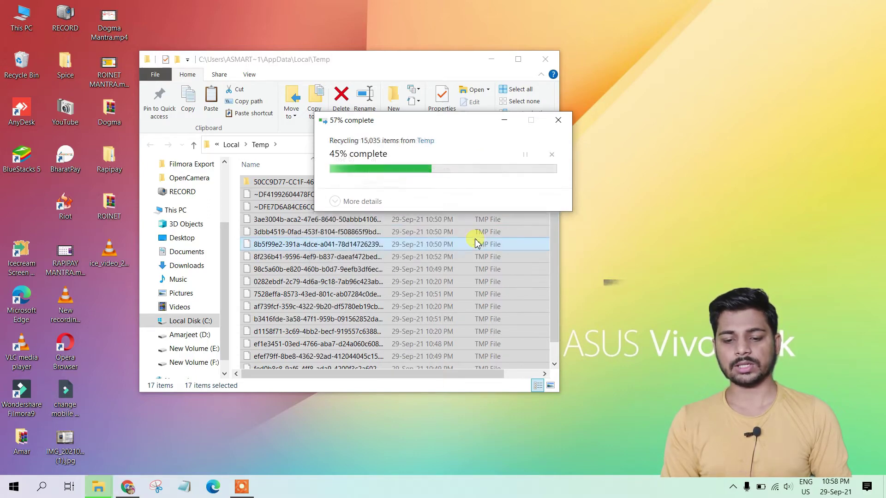
click(546, 60)
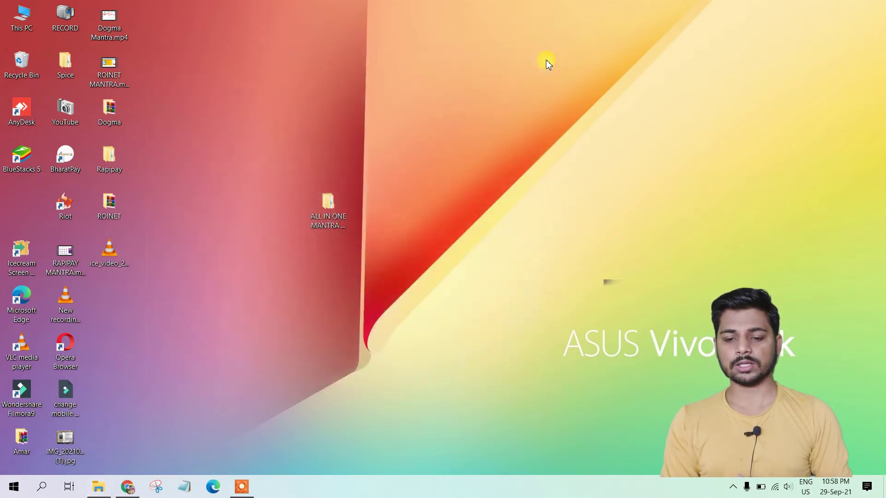
Refresh the desktop.
right_click(383, 79)
click(428, 131)
right_click(427, 125)
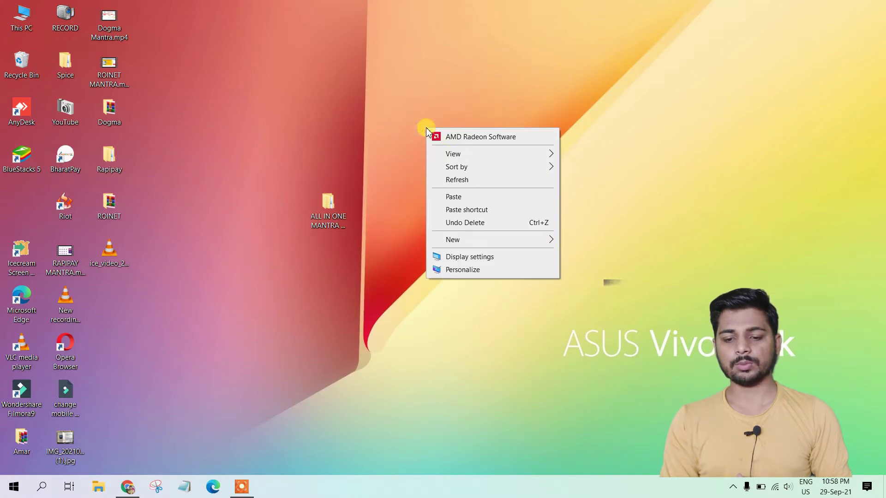
click(452, 180)
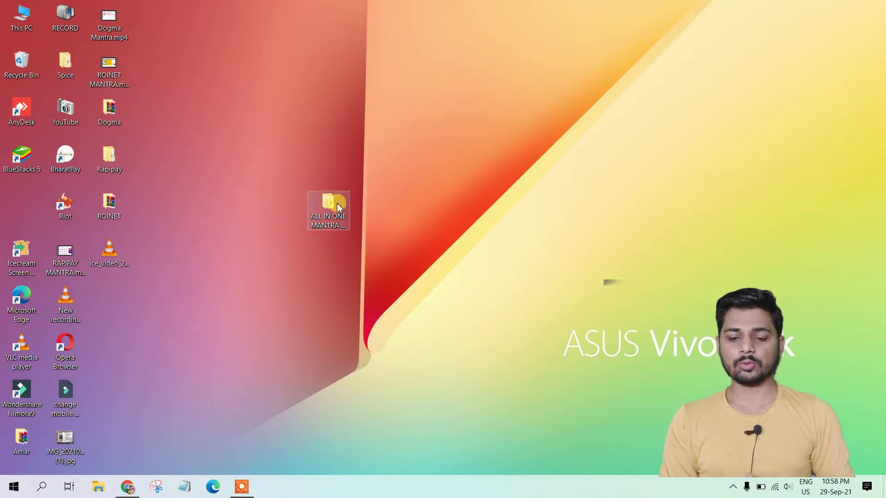
Extract mantra All_In_one.zip in place inside the desktop folder ALL IN ONE MANTRA DRIVER.
mouse_move(337, 205)
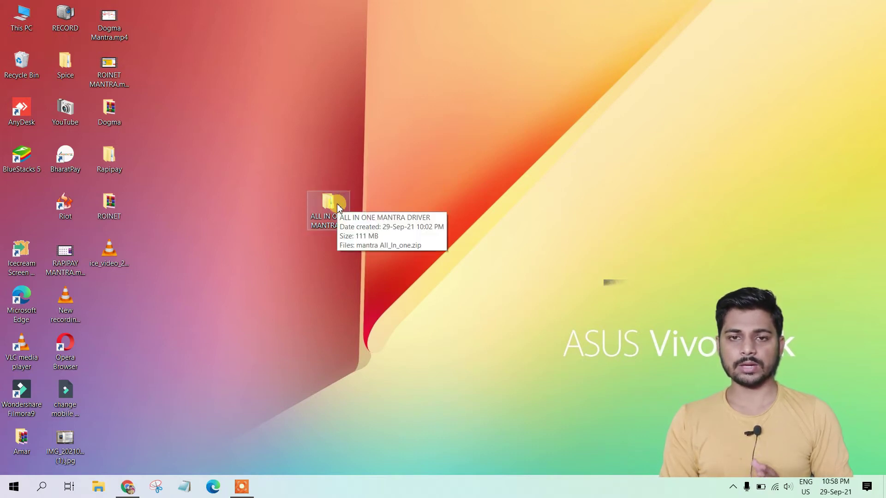
double_click(337, 203)
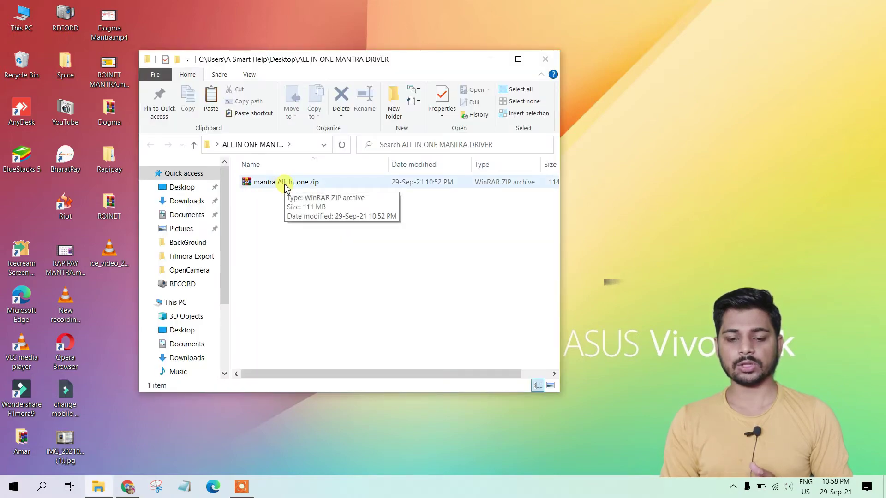
right_click(286, 187)
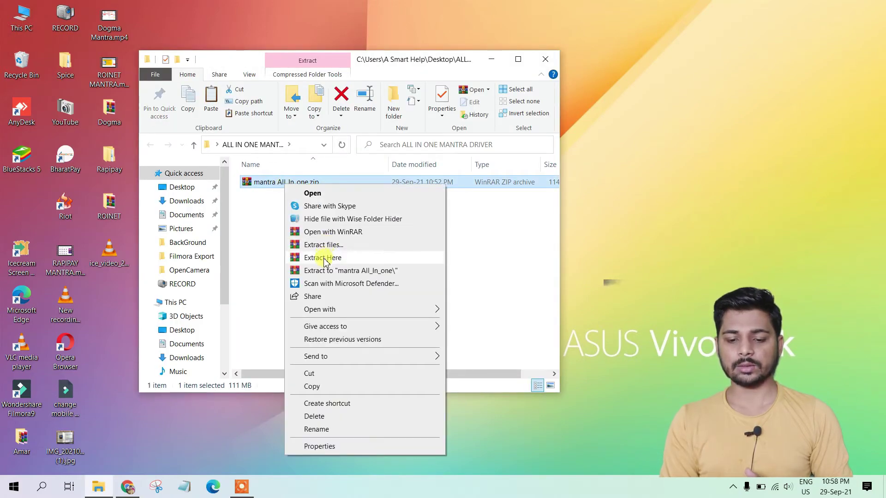
click(325, 259)
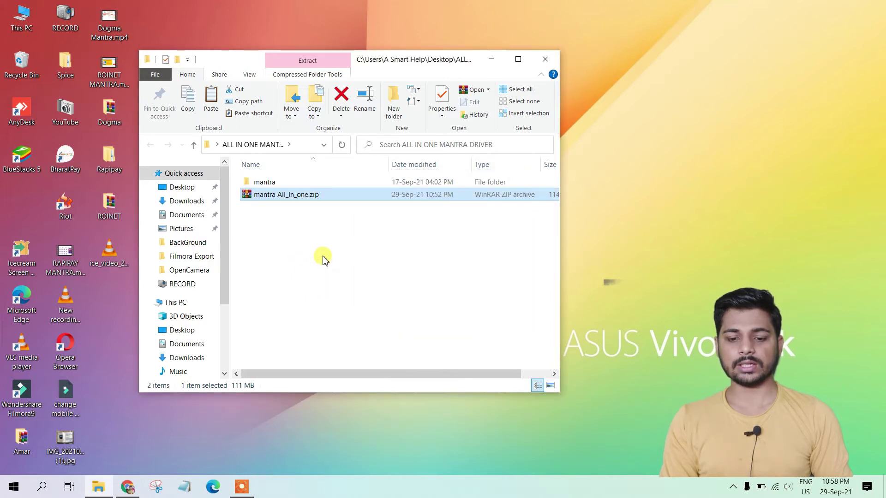
Run Installer AIO.exe from the extracted mantra folder as administrator and allow it to make changes.
double_click(266, 184)
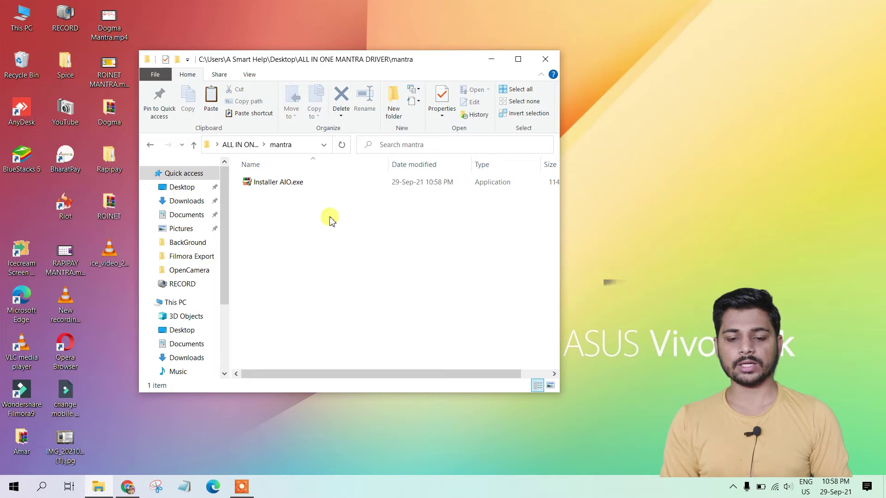
right_click(287, 183)
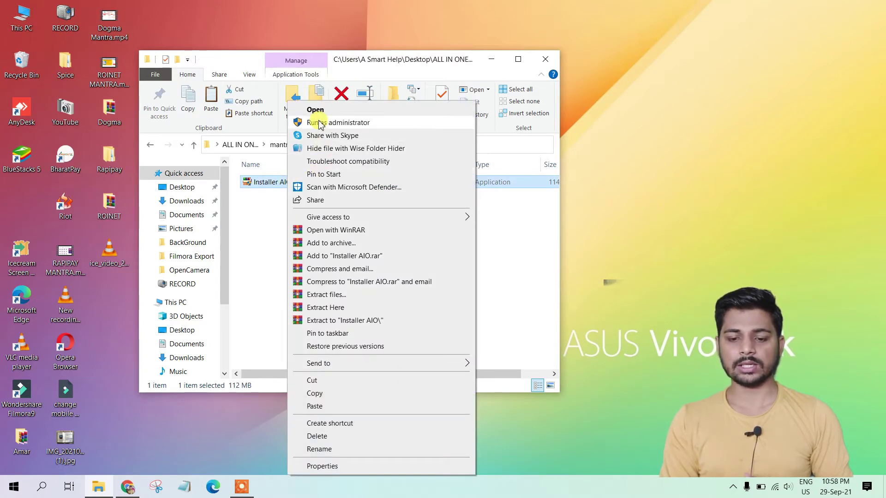
click(320, 123)
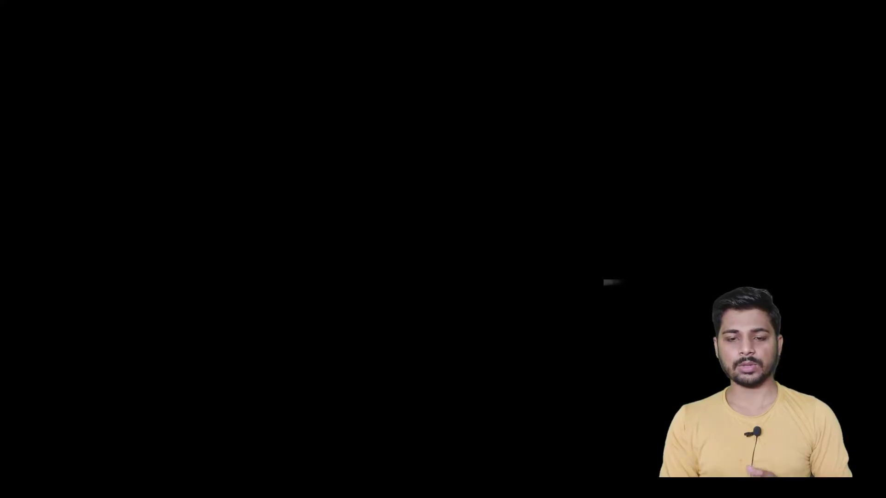
click(388, 323)
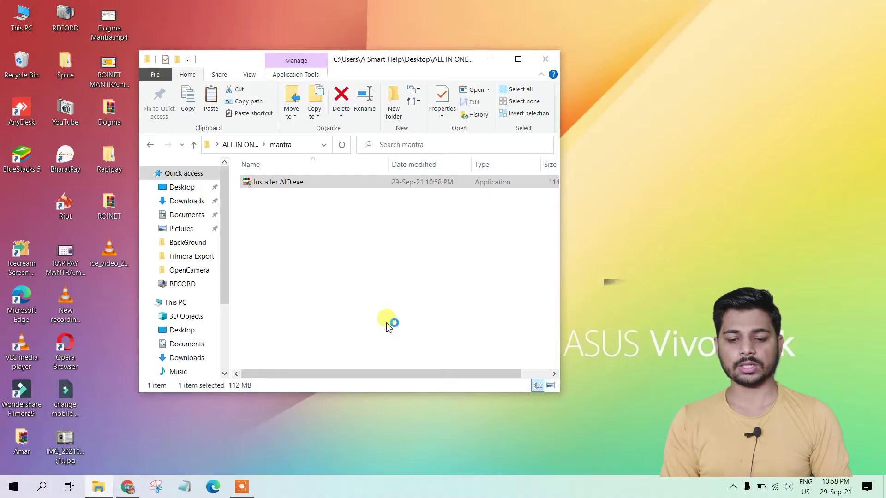
Close the extracted folder and install Mantra Registered Device Service Production version 1.0.3 with the default settings.
click(543, 63)
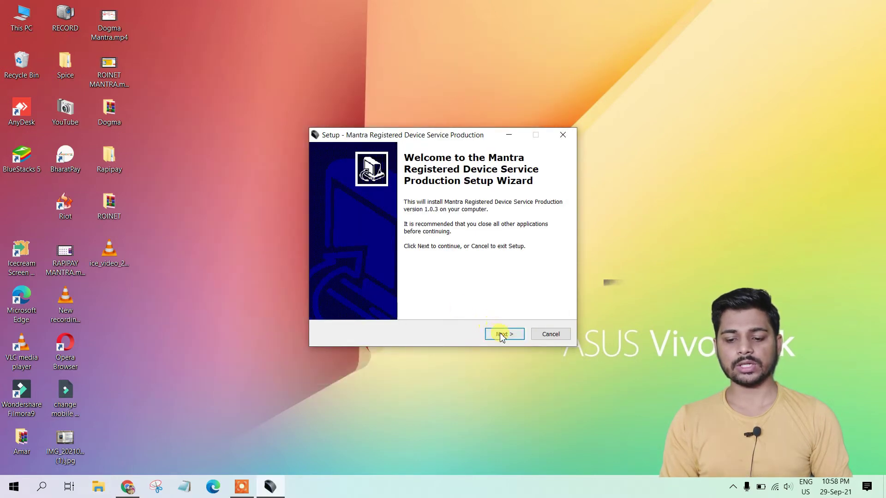
click(502, 335)
click(502, 335)
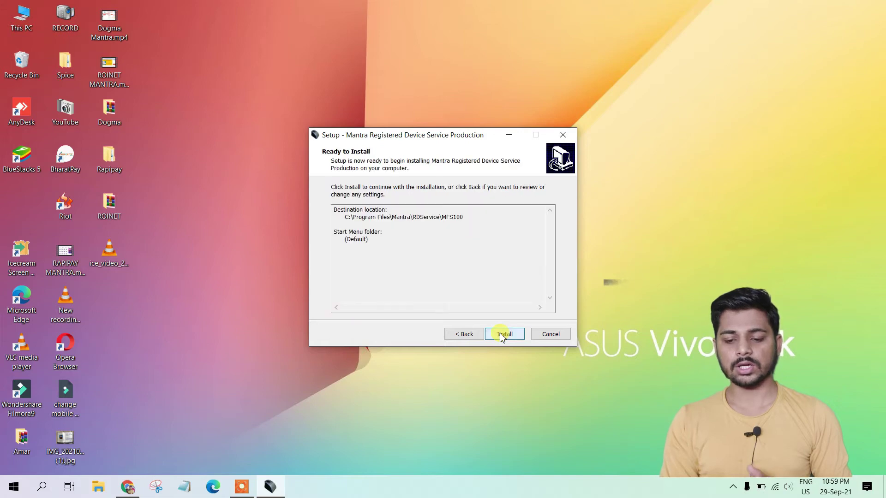
click(502, 336)
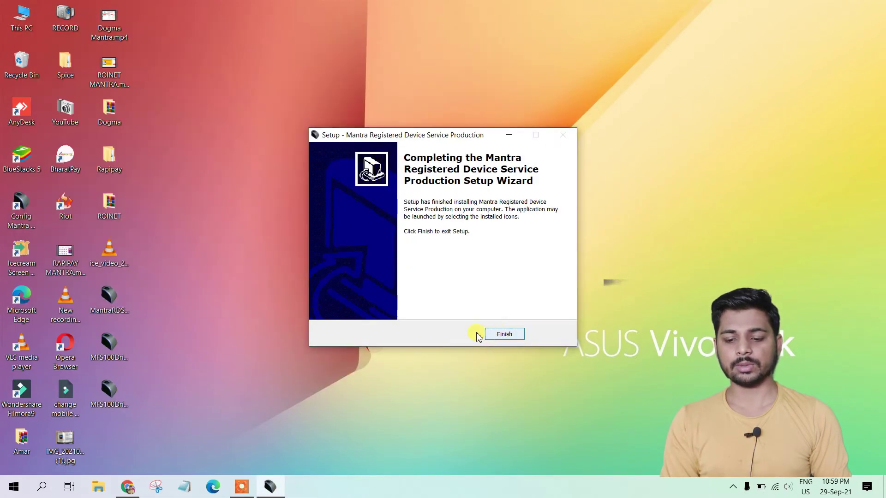
click(507, 336)
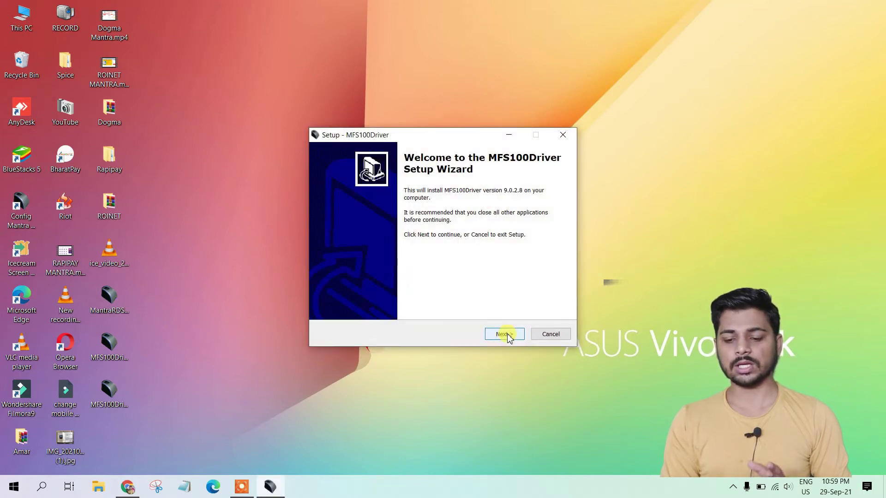
Install MFS100Driver version 9.0.2.8 with the default settings and finish its setup wizard.
click(507, 335)
click(508, 336)
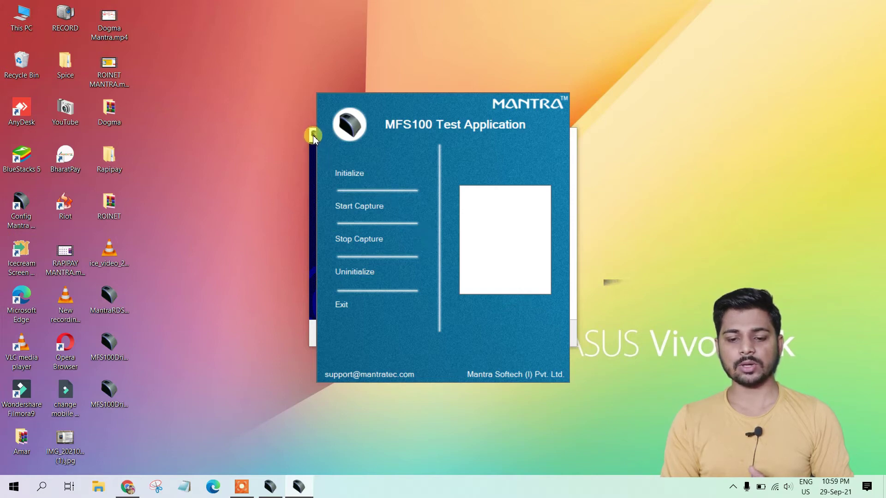
click(313, 135)
click(455, 141)
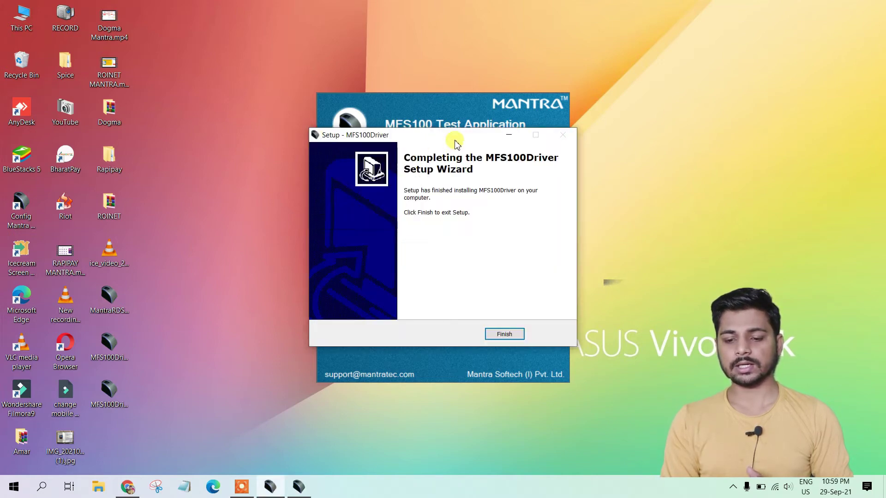
click(508, 334)
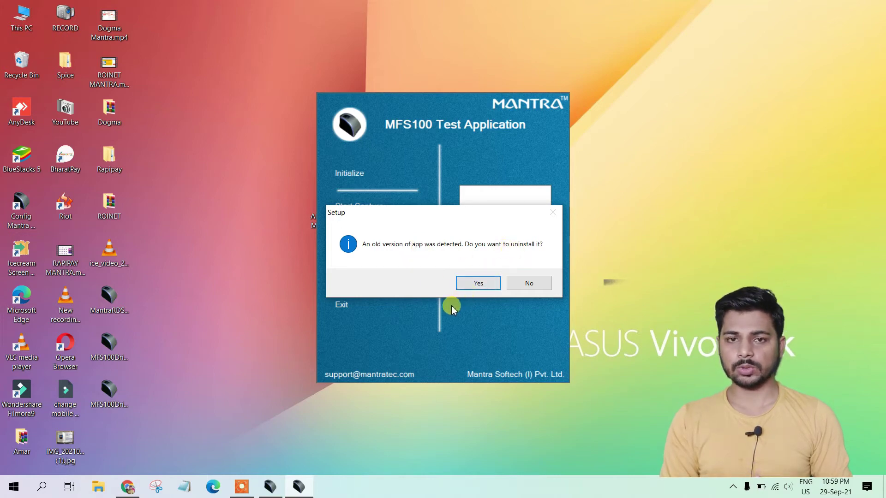
Agree to uninstall the old MFS100Driver version completely and dismiss the uninstall message.
click(479, 283)
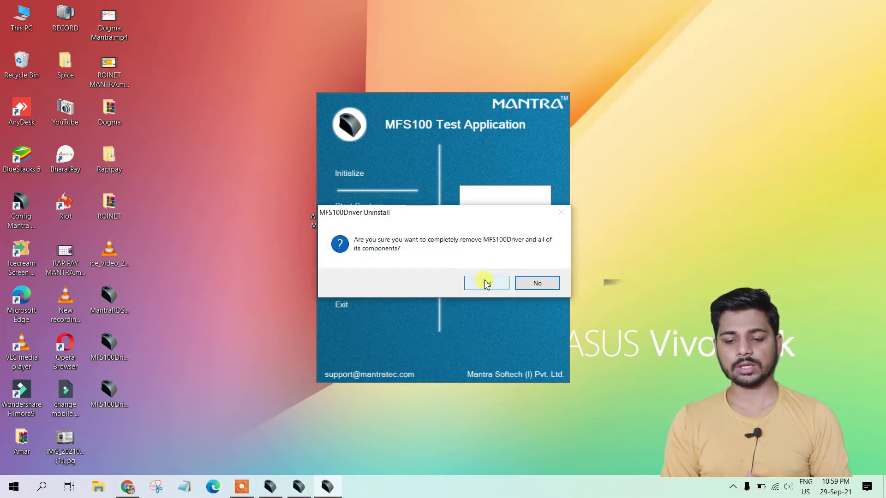
click(486, 283)
click(485, 282)
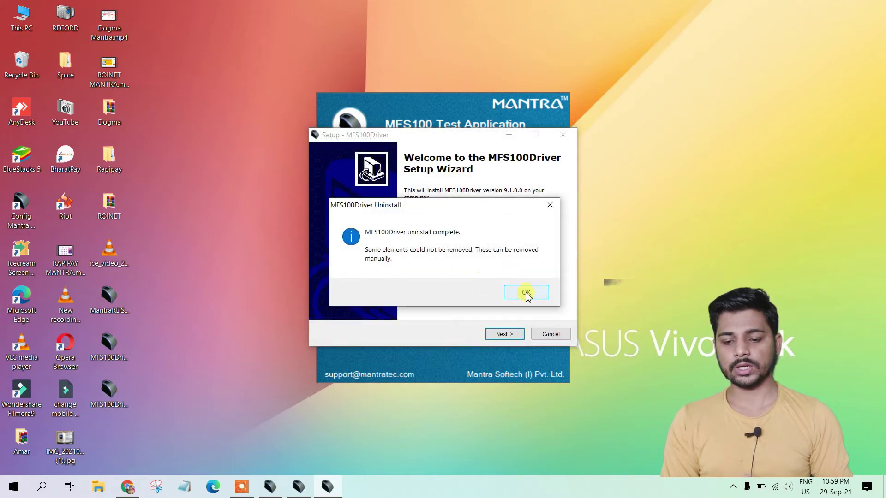
click(525, 293)
Install MFS100Driver version 9.1.0.0, allowing setup to automatically close the running Mantra.MFS100.Test application.
click(511, 335)
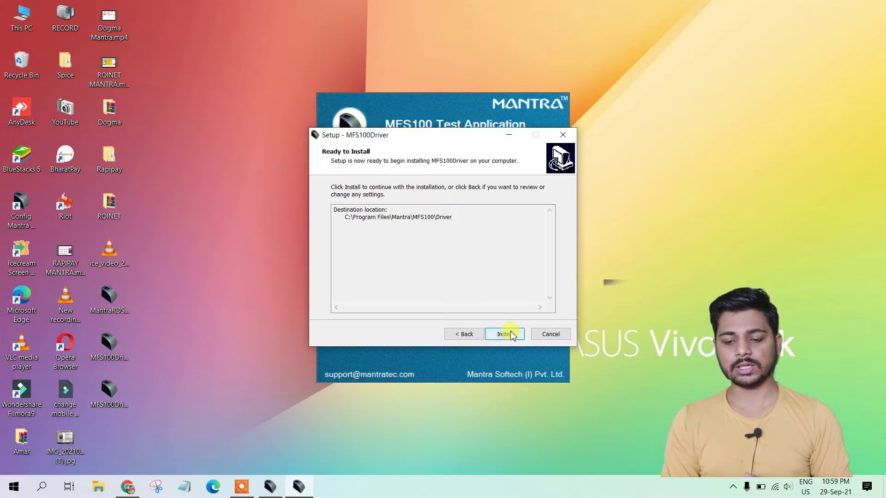
click(505, 335)
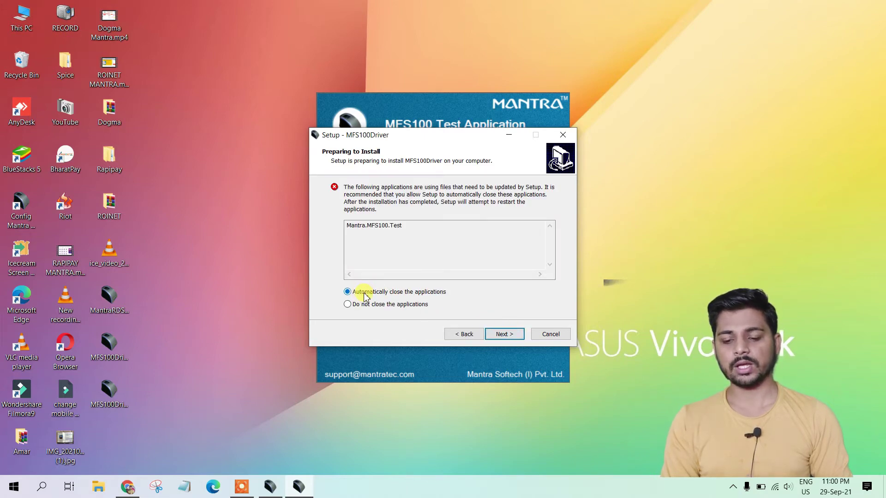
click(499, 332)
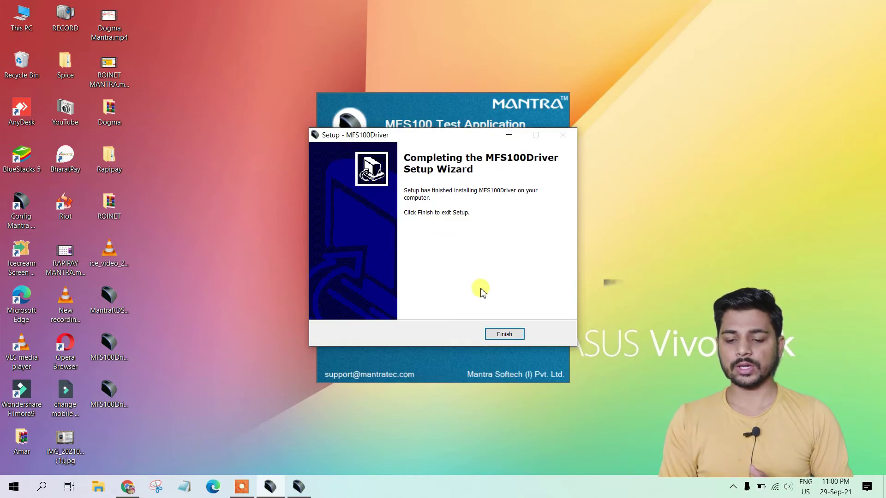
click(510, 333)
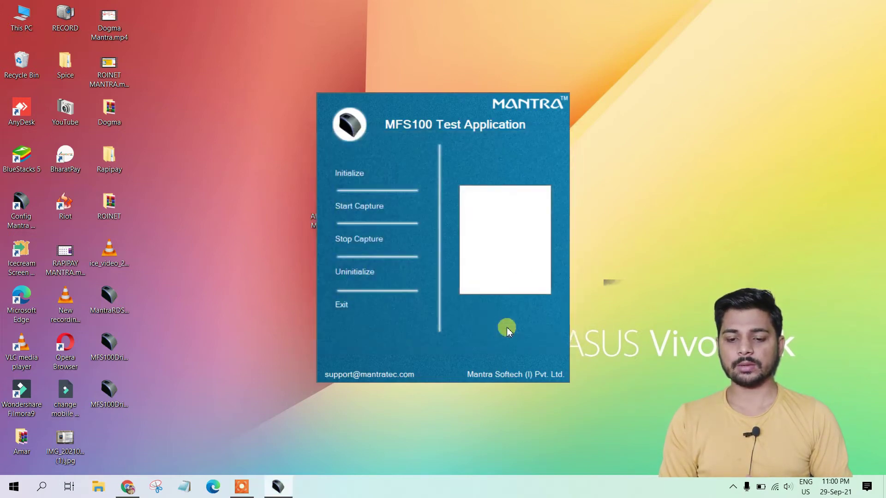
Initialize the scanner in the MFS100 Test Application and capture a test fingerprint.
click(406, 177)
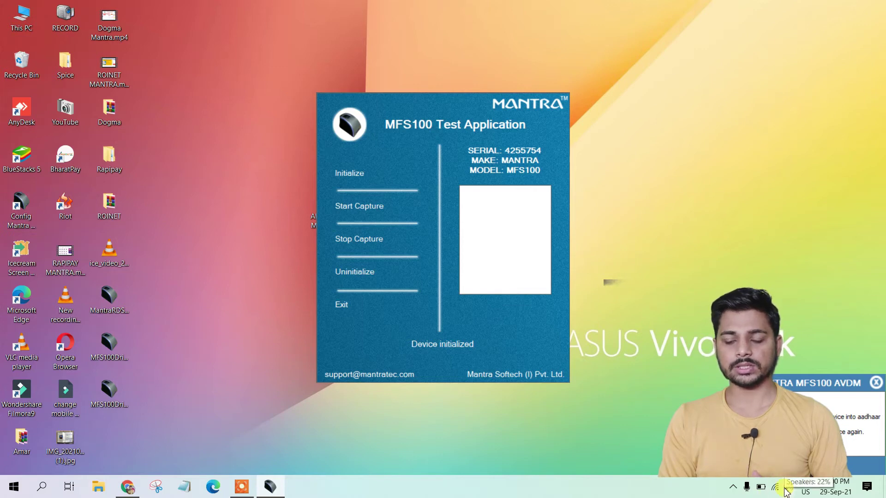
click(349, 174)
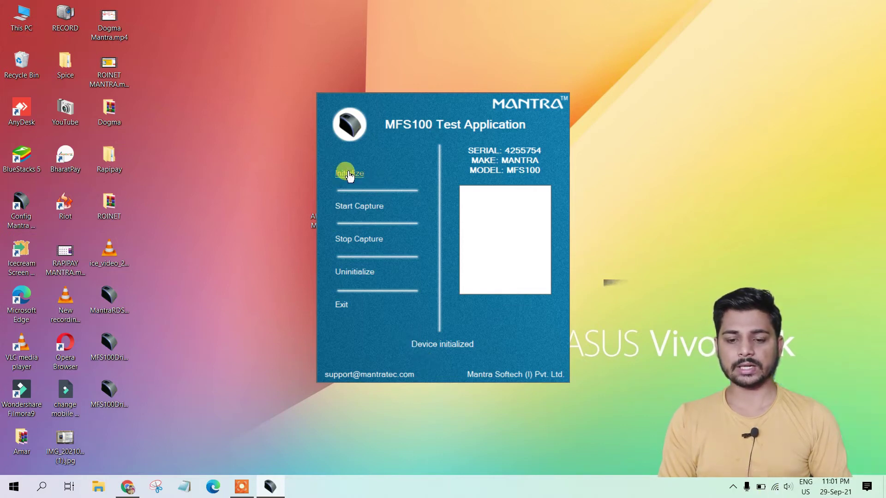
click(359, 208)
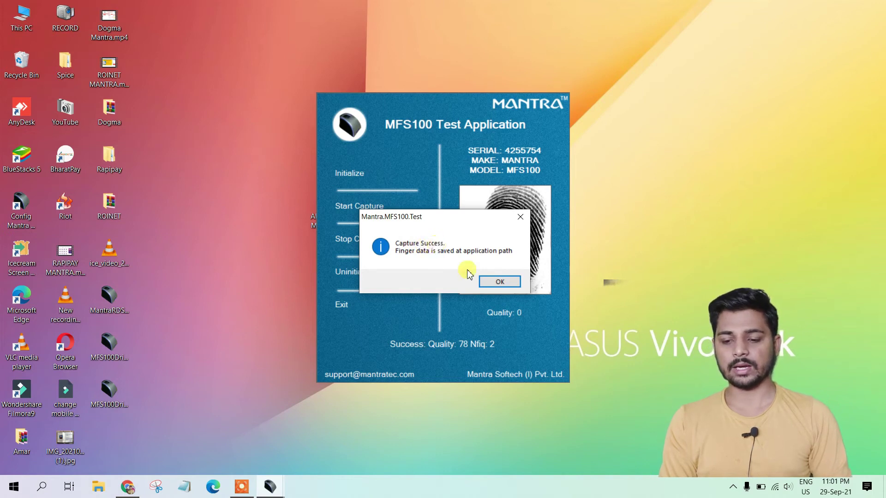
click(497, 286)
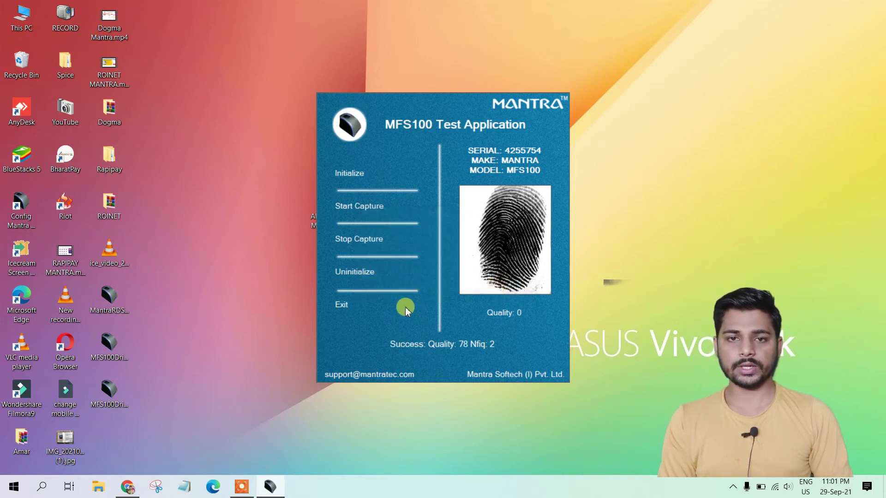
Exit the MFS100 Test Application and refresh the desktop.
click(340, 307)
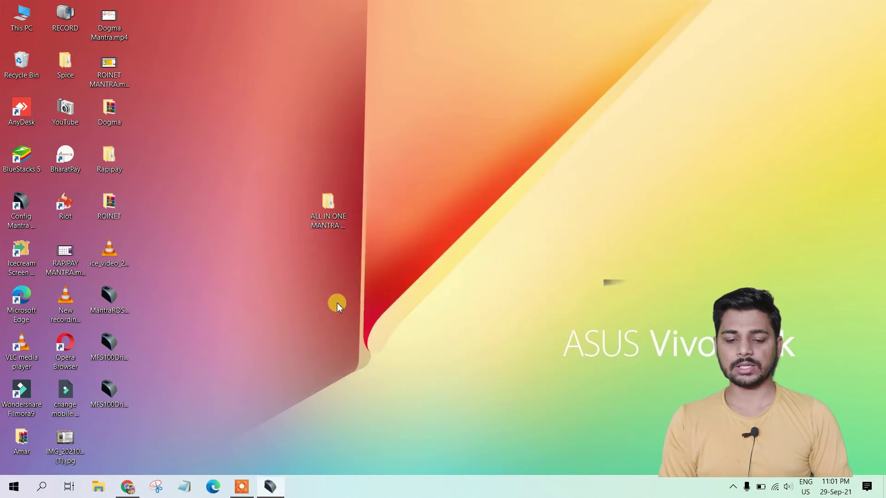
right_click(448, 150)
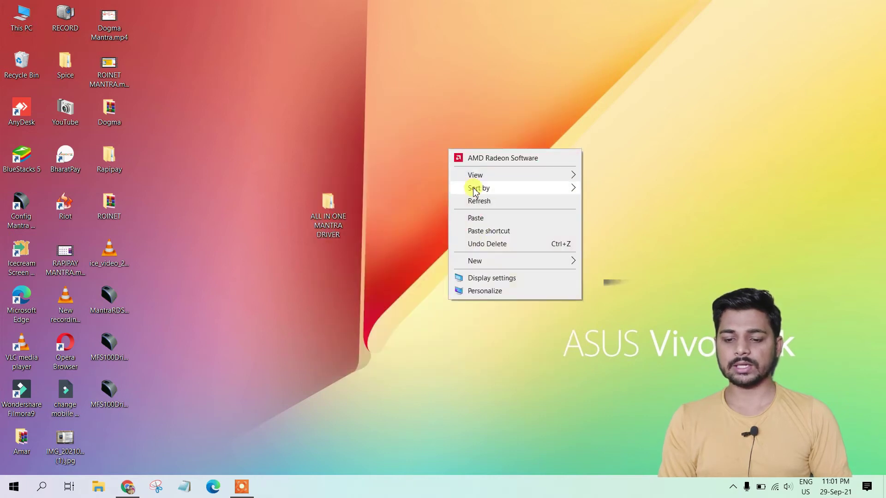
click(476, 200)
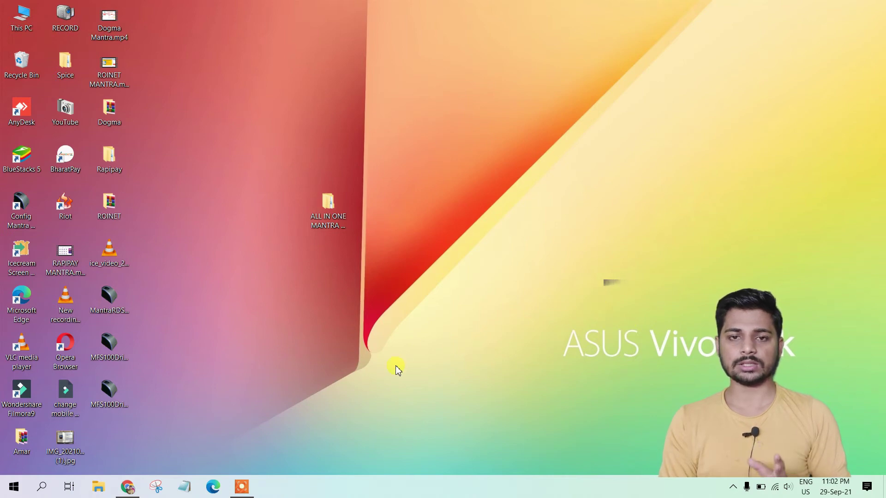
Switch to Chrome and look through the open Spice Money, RapiPay, Fino, Roinet Xpresso and Dogma Soft portals.
click(128, 487)
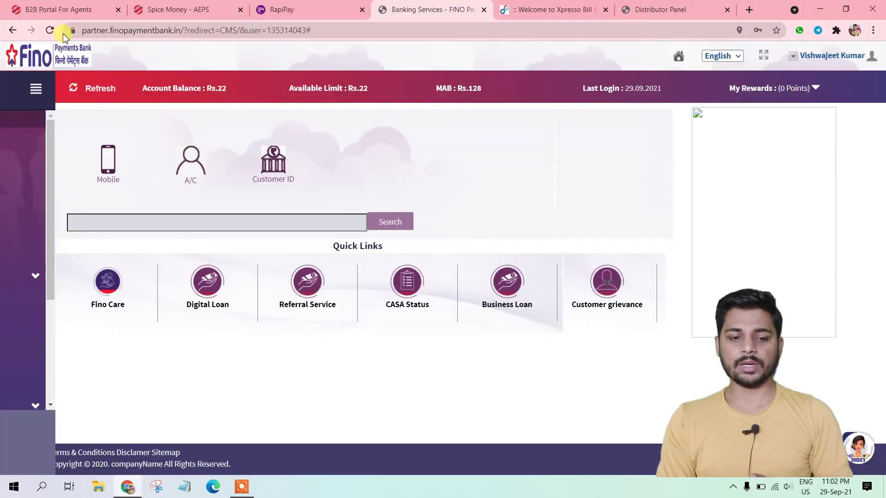
click(25, 5)
click(166, 9)
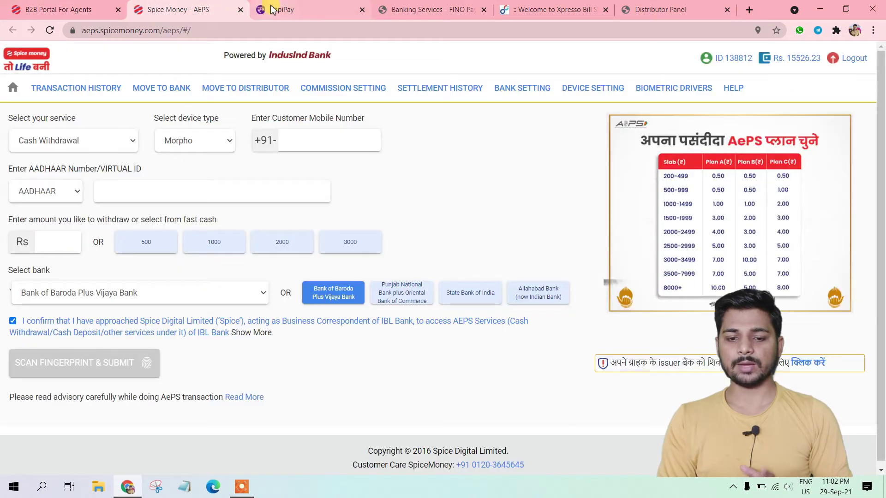
click(277, 8)
click(408, 9)
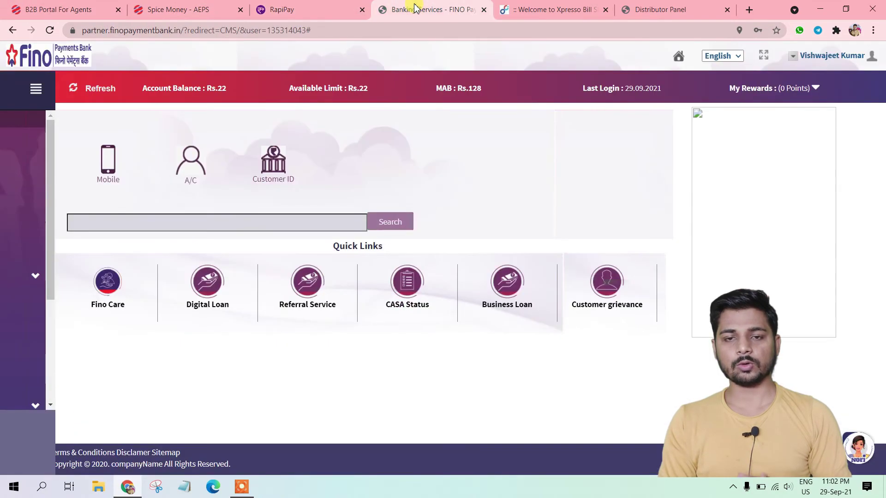
click(536, 12)
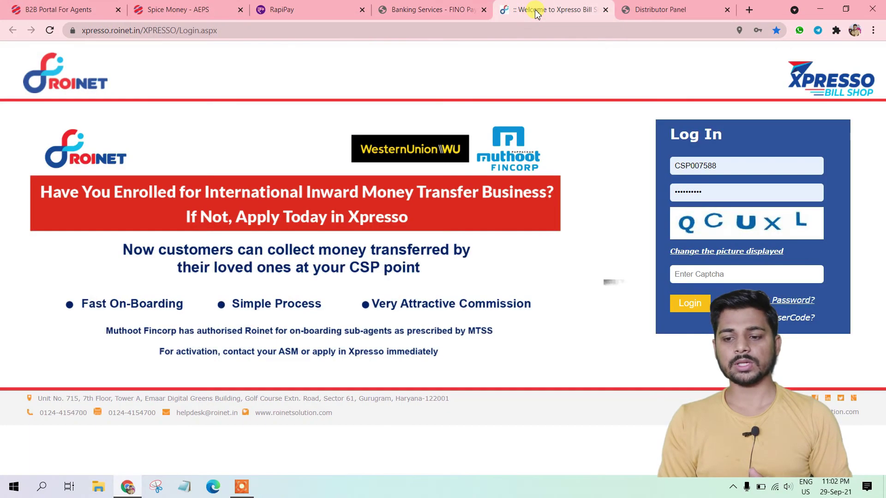
click(675, 4)
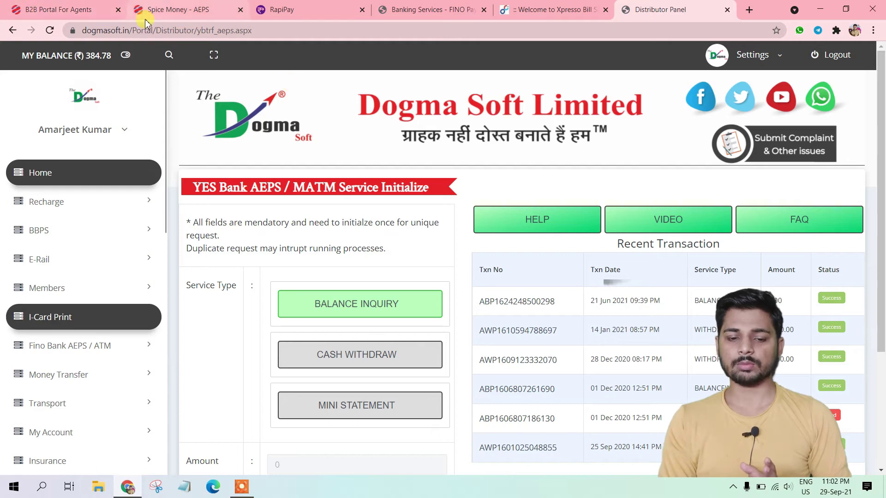
click(172, 4)
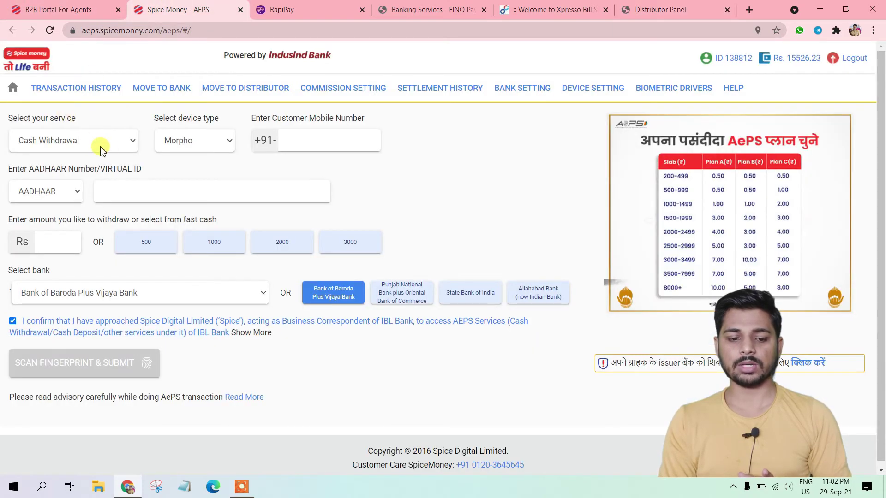
click(290, 10)
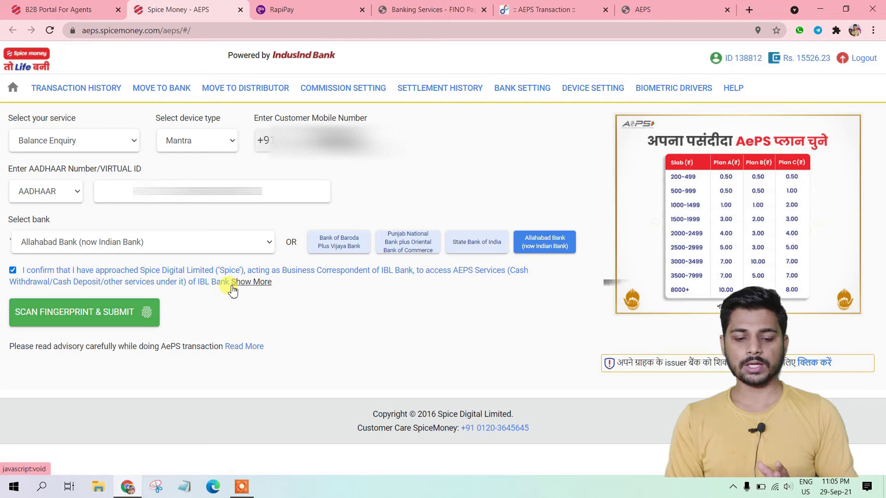
Scan the fingerprint with the Mantra device, submit the Spice Money balance enquiry, and close the service notice after reading it.
click(103, 314)
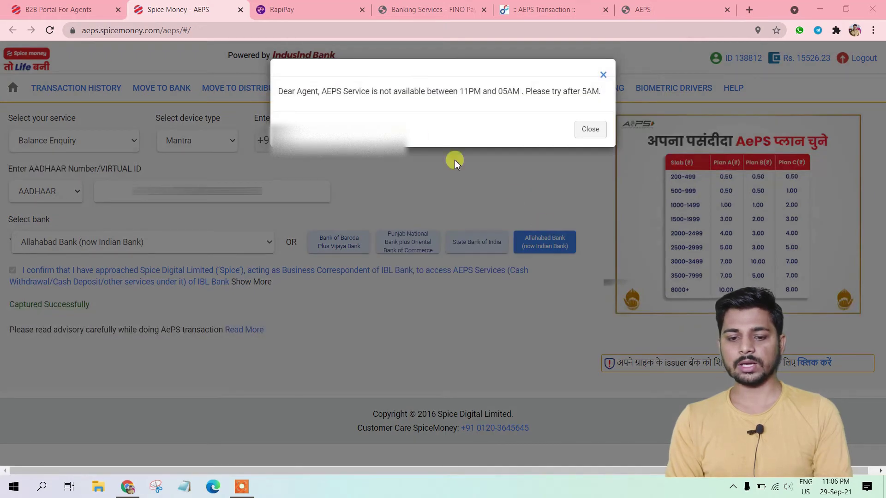
drag(278, 91, 457, 94)
double_click(466, 92)
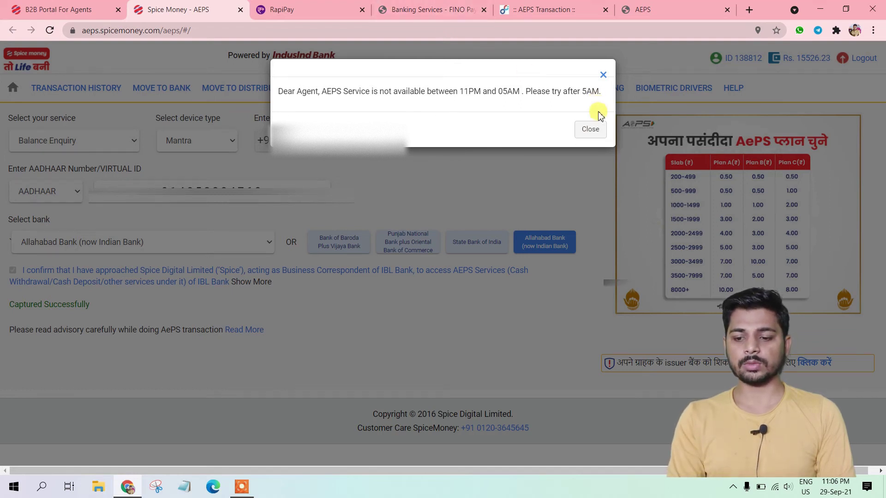
click(591, 129)
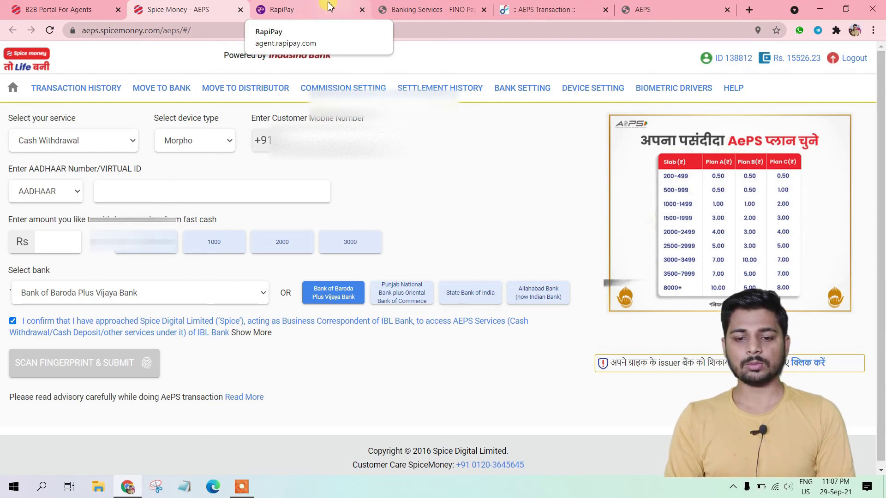
Capture the fingerprint in the RapiPay AEPS form and in the Fino Payments Bank balance enquiry form.
click(328, 7)
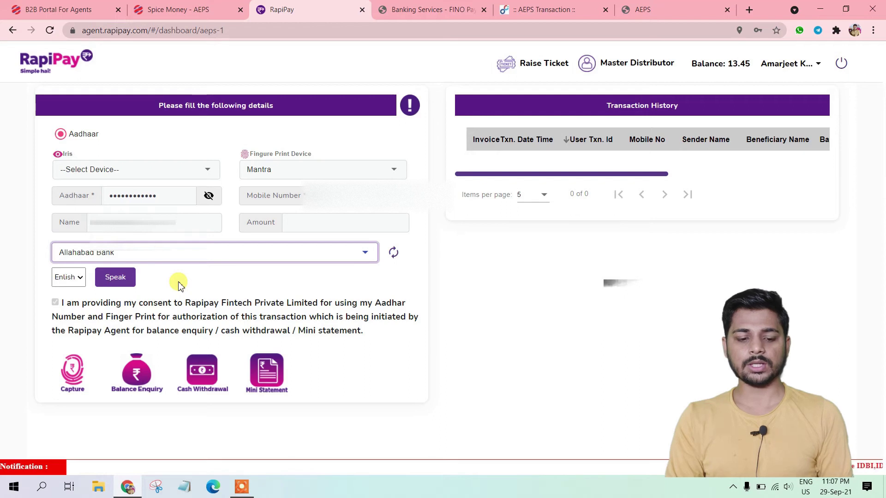
click(73, 371)
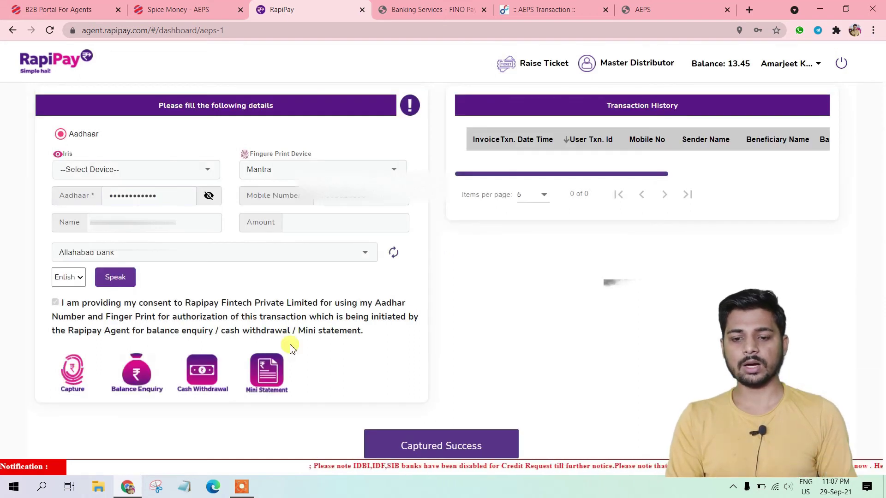
click(414, 11)
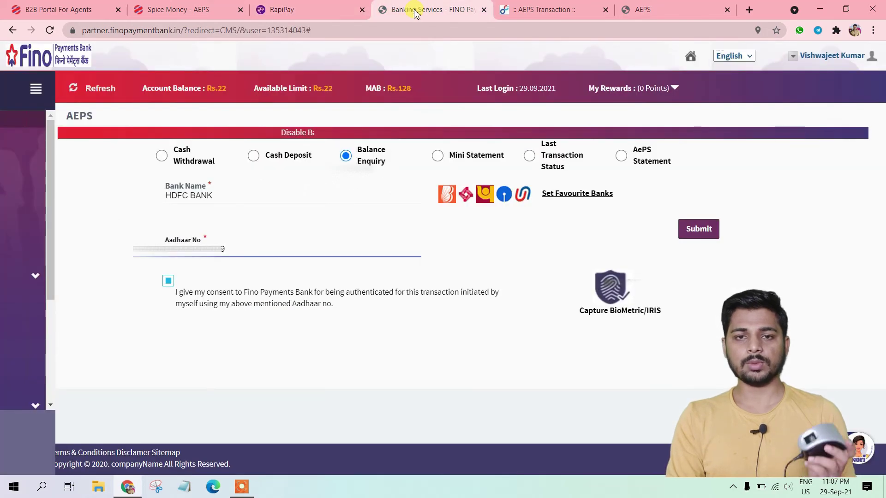
click(614, 293)
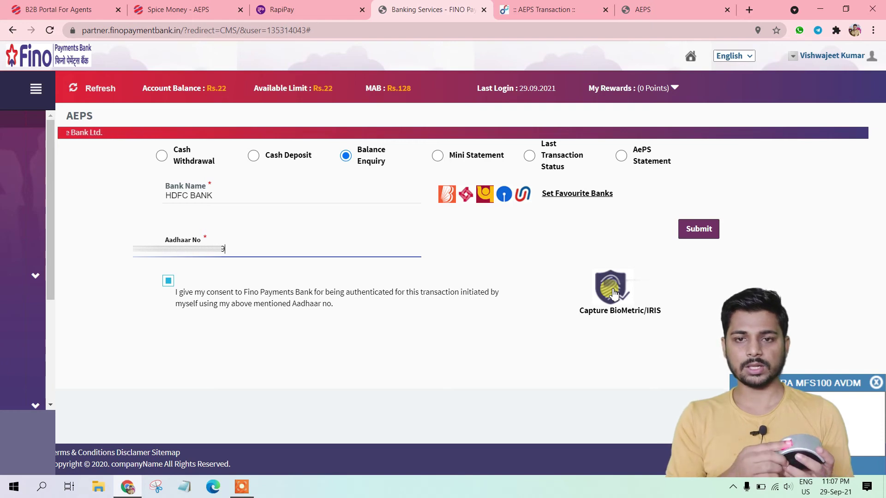
click(613, 294)
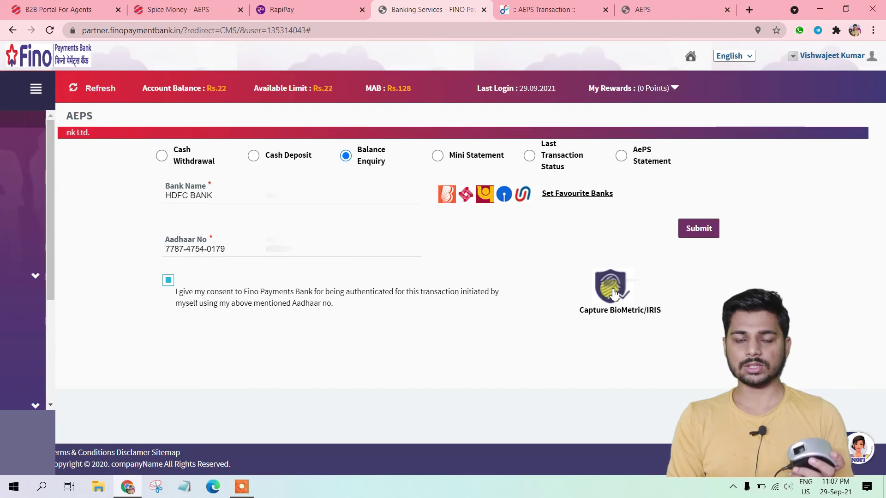
Capture the fingerprint with the Mantra device in the Roinet Xpresso AEPS balance enquiry and dismiss the confirmation.
click(562, 5)
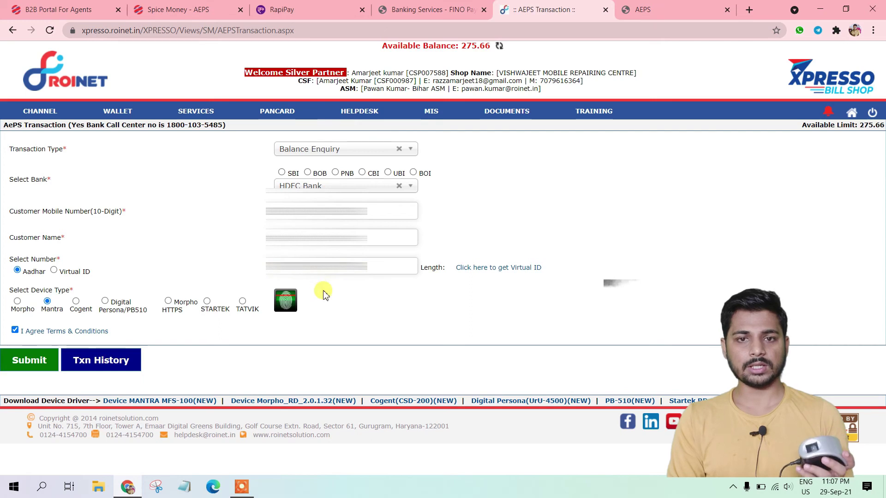
click(287, 305)
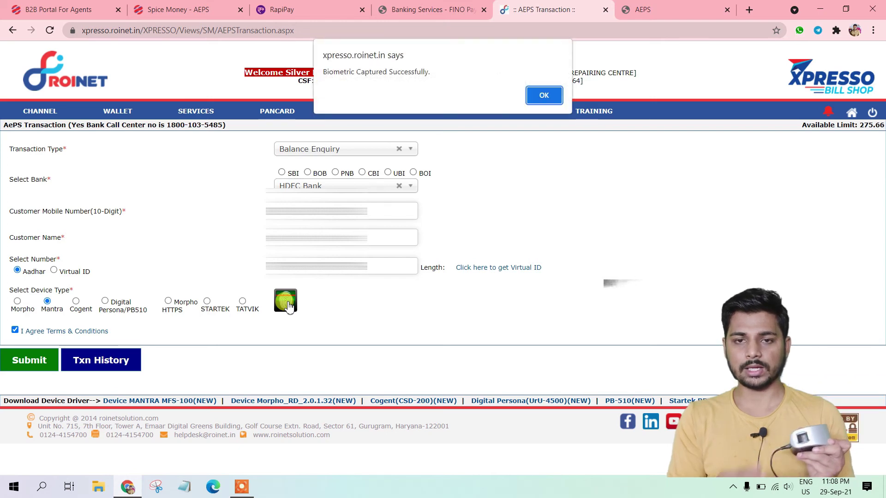
click(545, 96)
Select SBI Bank in the YES Bank AEPS balance form and start a fingerprint scan with the Mantra device.
click(667, 7)
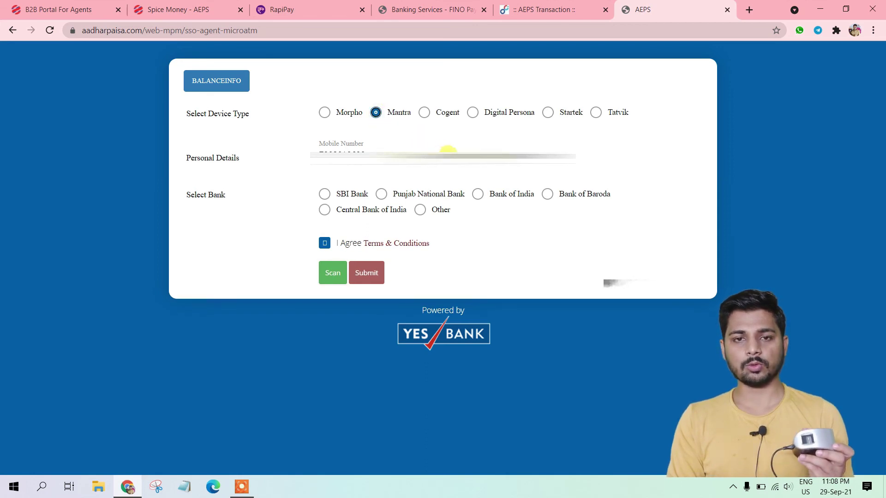
click(325, 194)
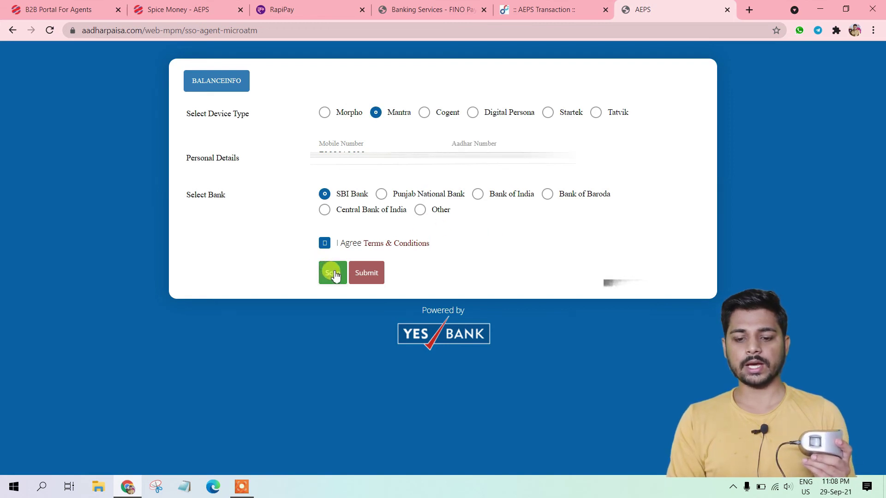
click(333, 275)
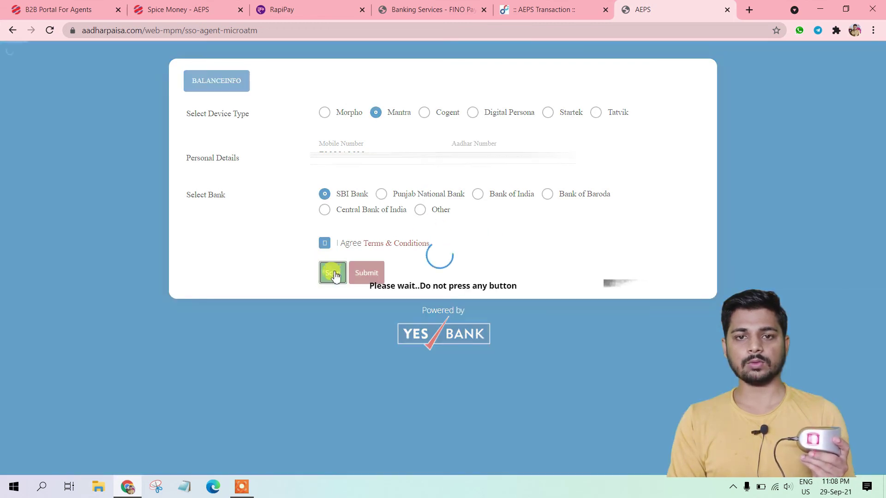